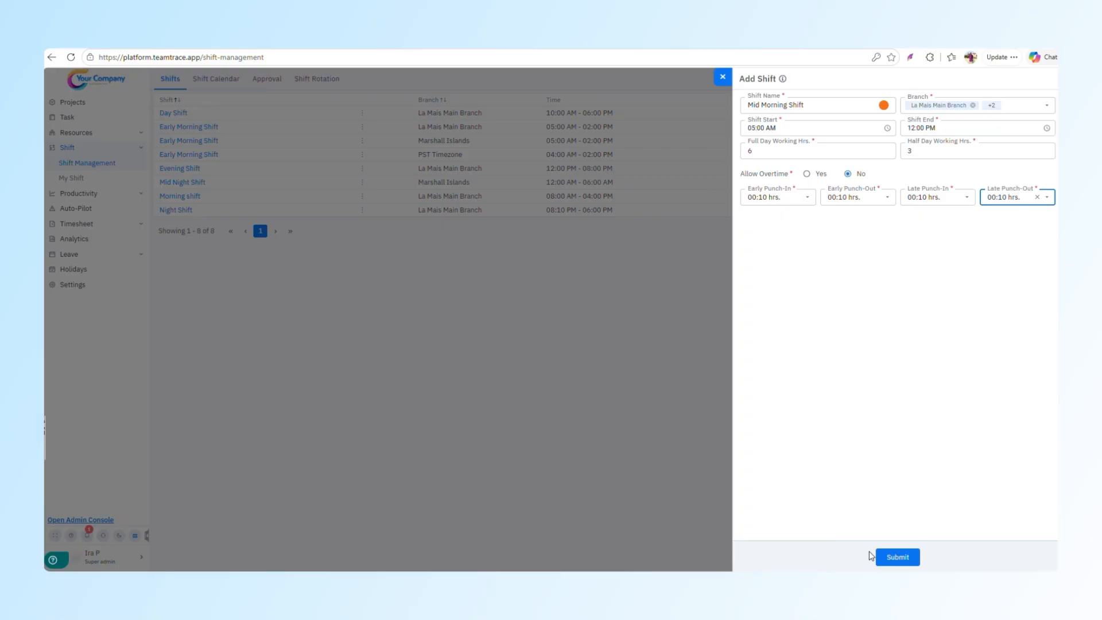
Submit the new Mid Morning Shift.
click(892, 558)
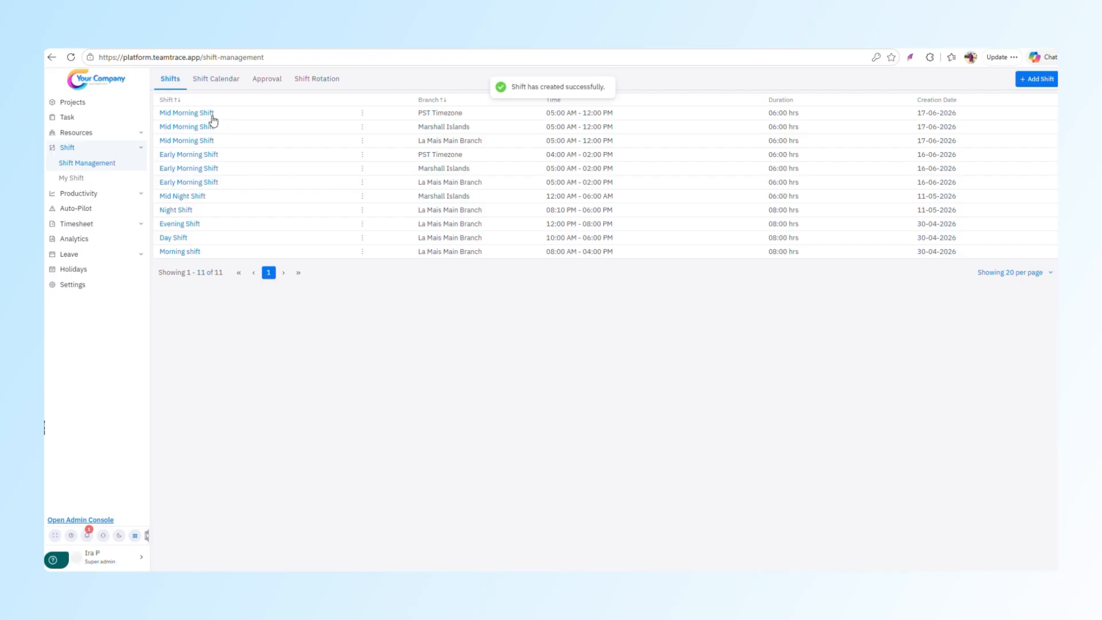
Review the edit form and the shift details of the Mid Morning Shift for the PST Timezone branch.
click(362, 113)
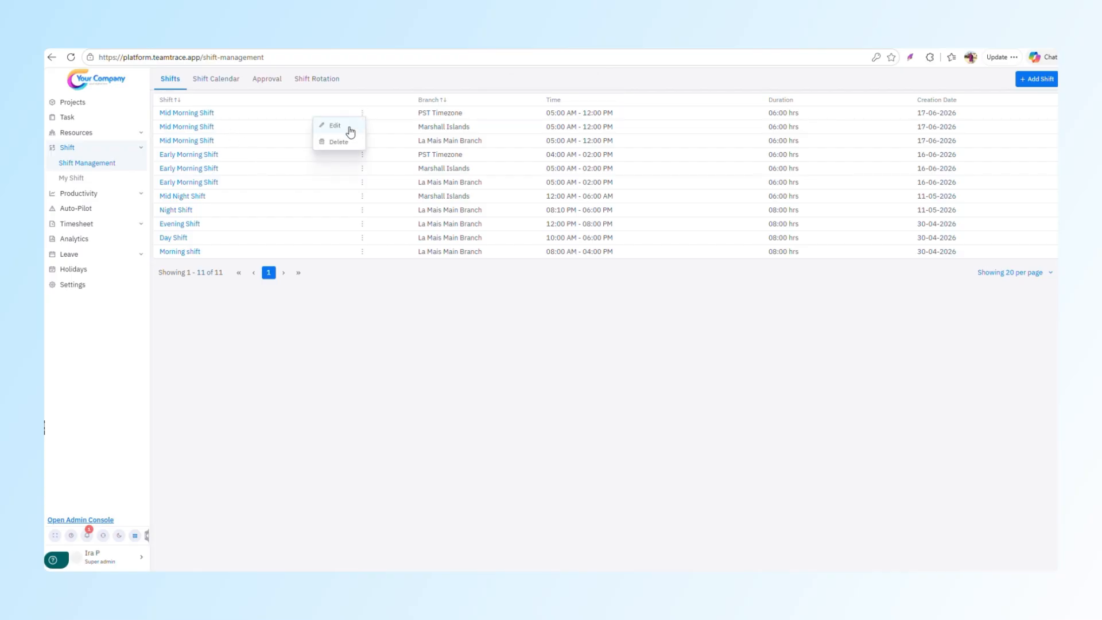
click(347, 125)
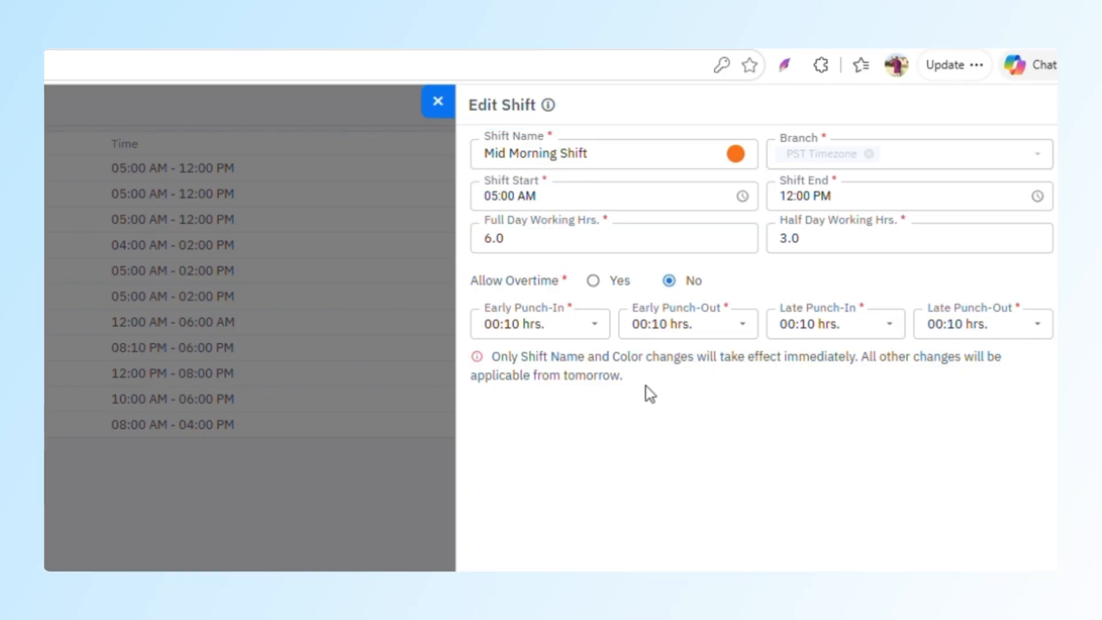
click(597, 400)
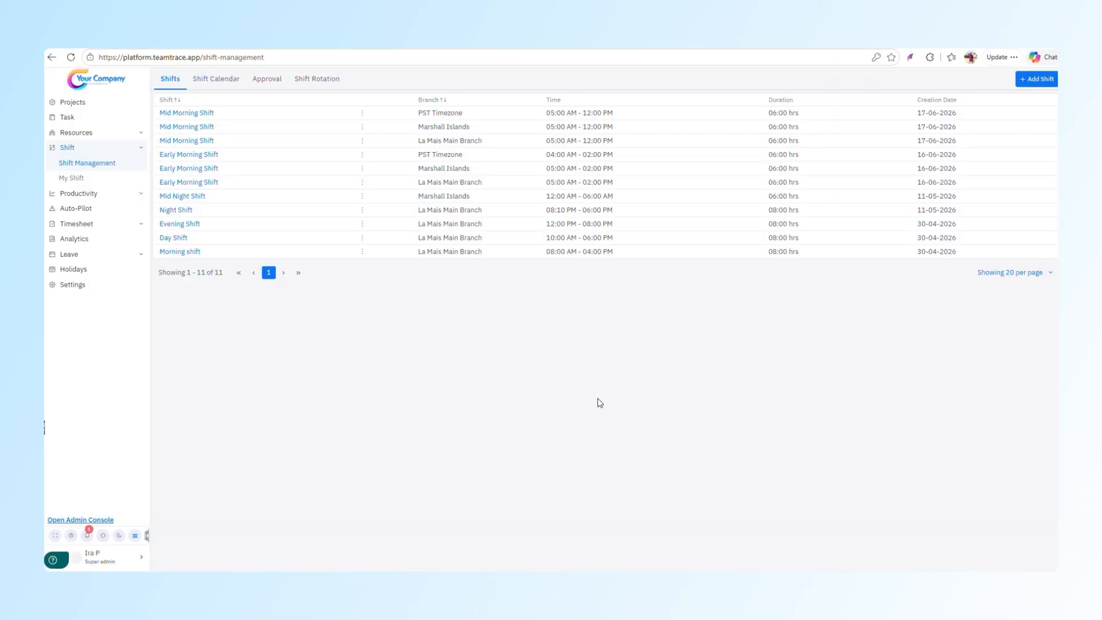
click(192, 113)
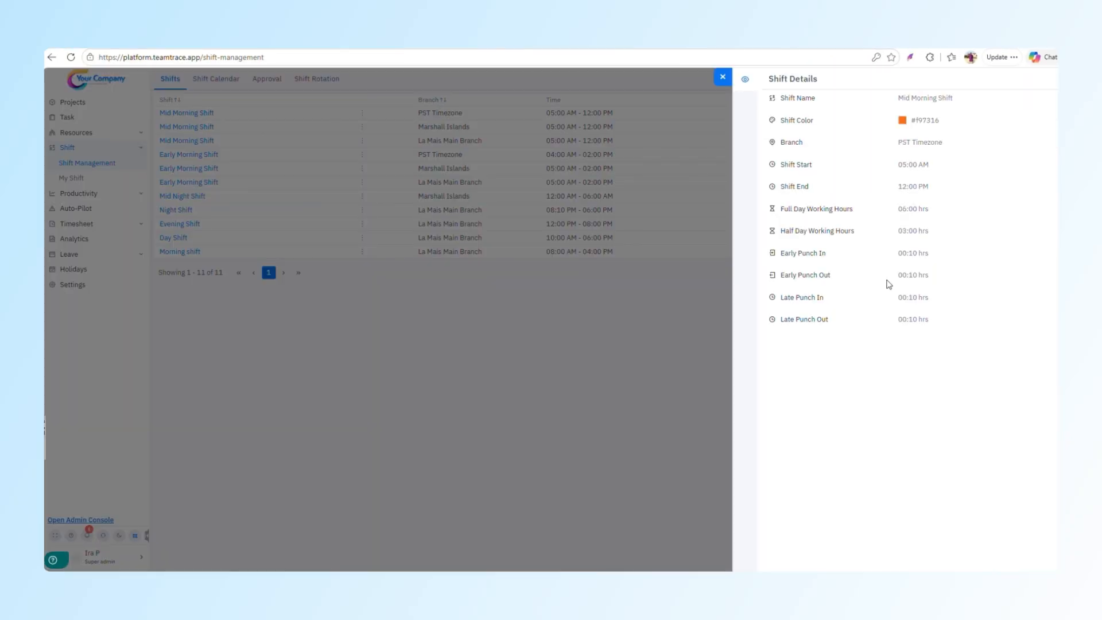
click(720, 80)
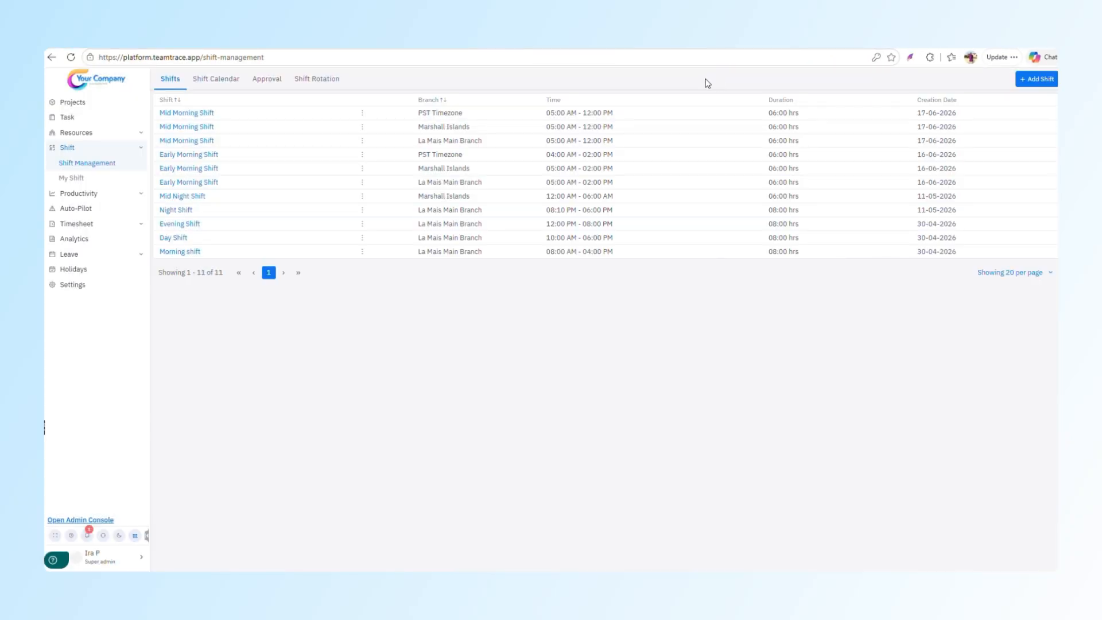
Start associating people from the shift calendar, choosing La Mais Main Branch and the Mid Morning Shift.
click(225, 82)
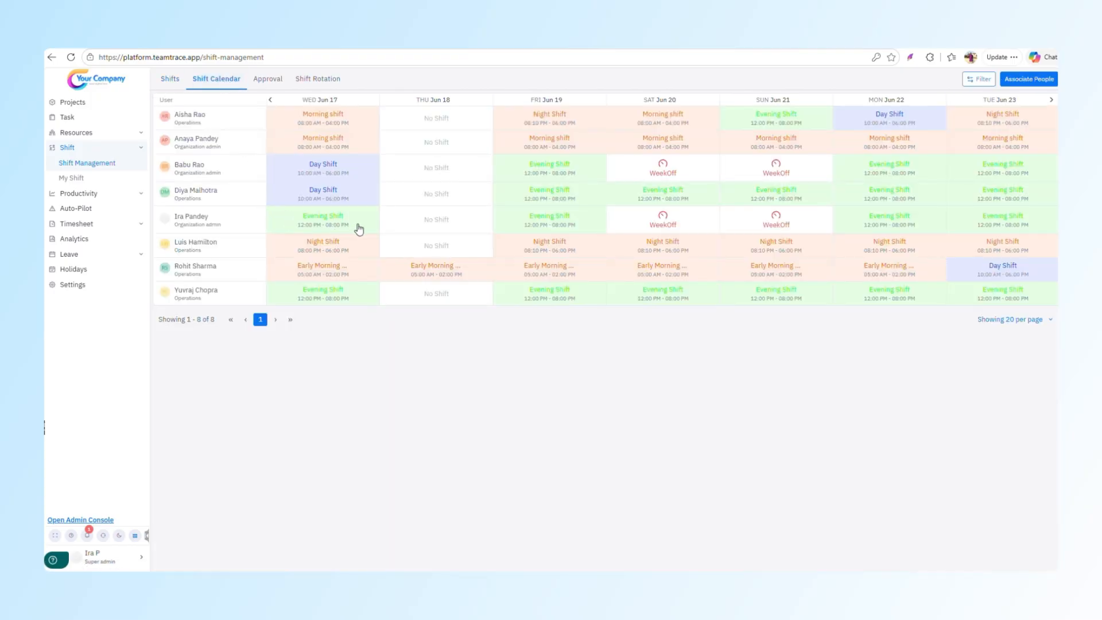
click(1027, 82)
click(730, 104)
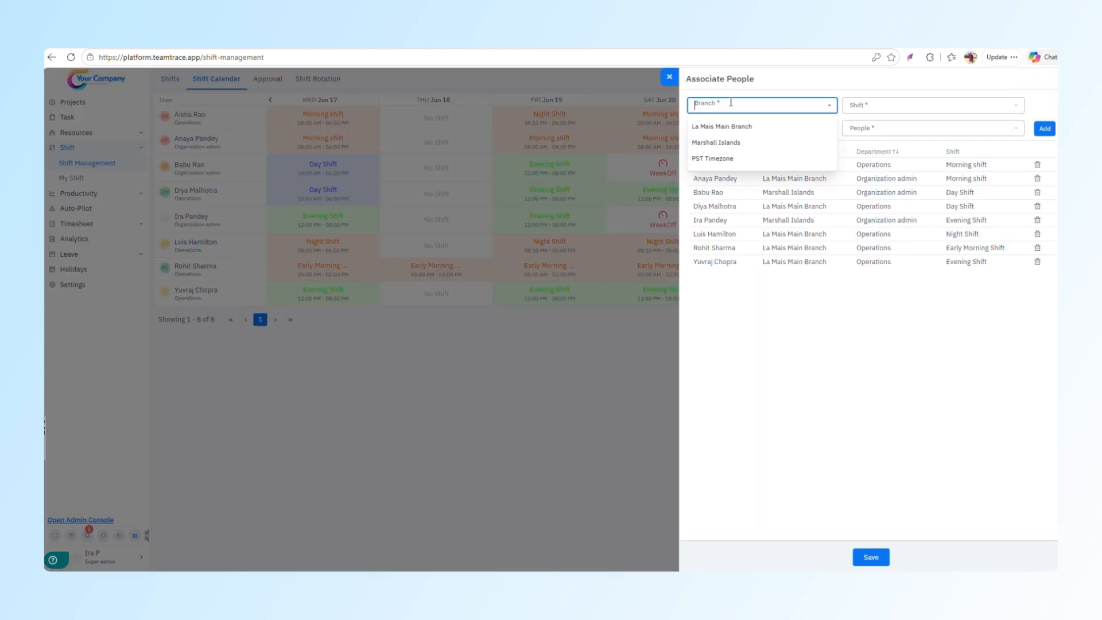
click(729, 126)
click(889, 104)
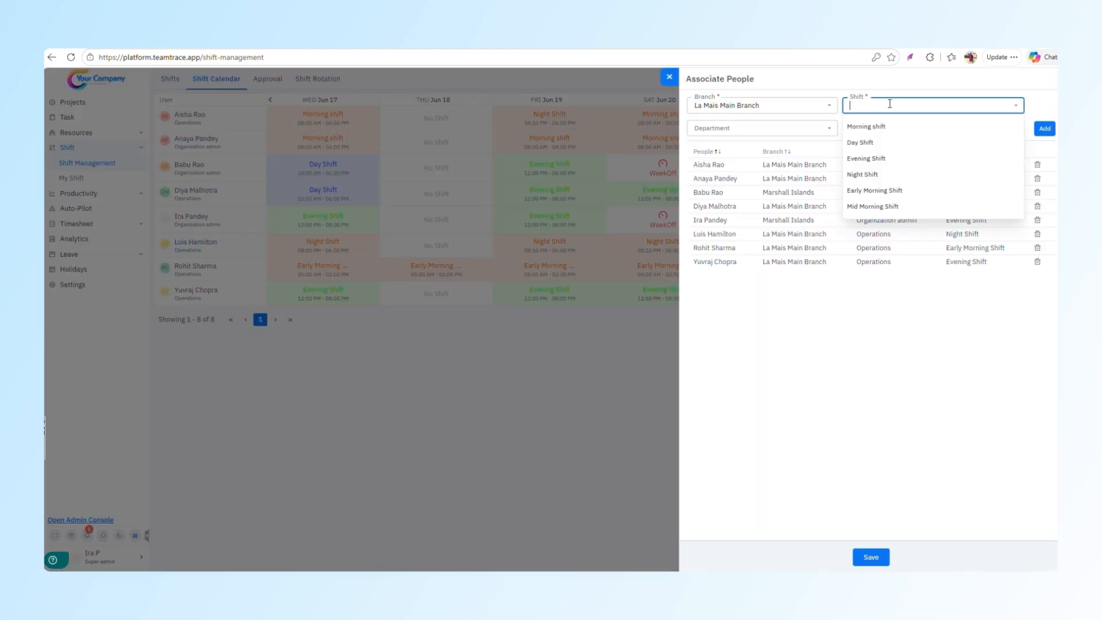
click(888, 206)
Add an Operations employee and the first listed employee of the Managers department to the association list, and save it.
click(765, 129)
click(717, 149)
click(872, 128)
click(937, 165)
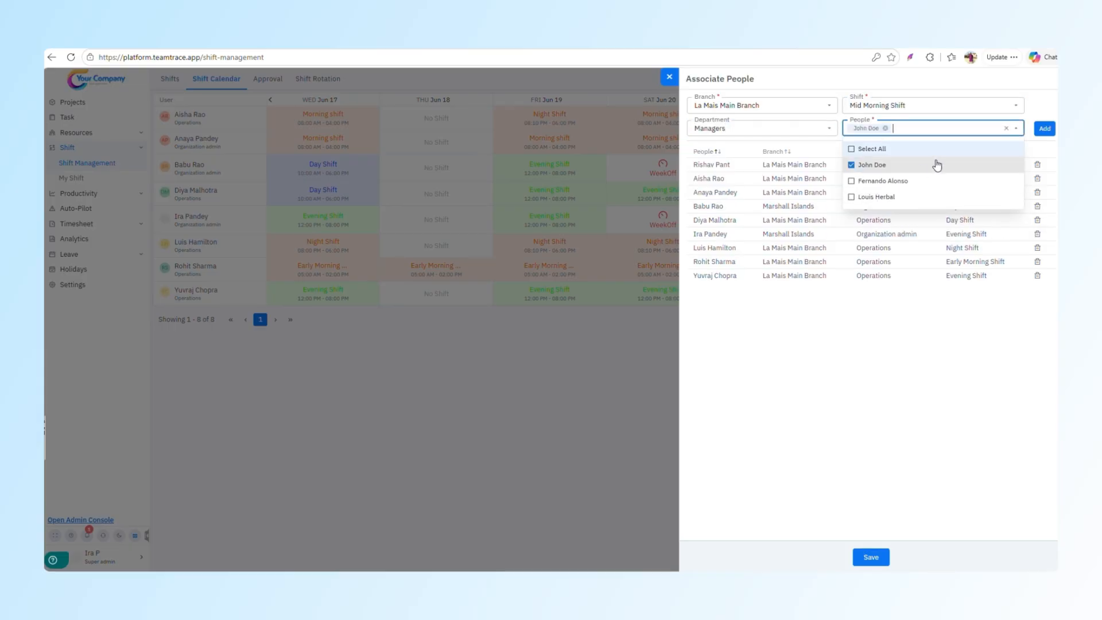
click(1046, 128)
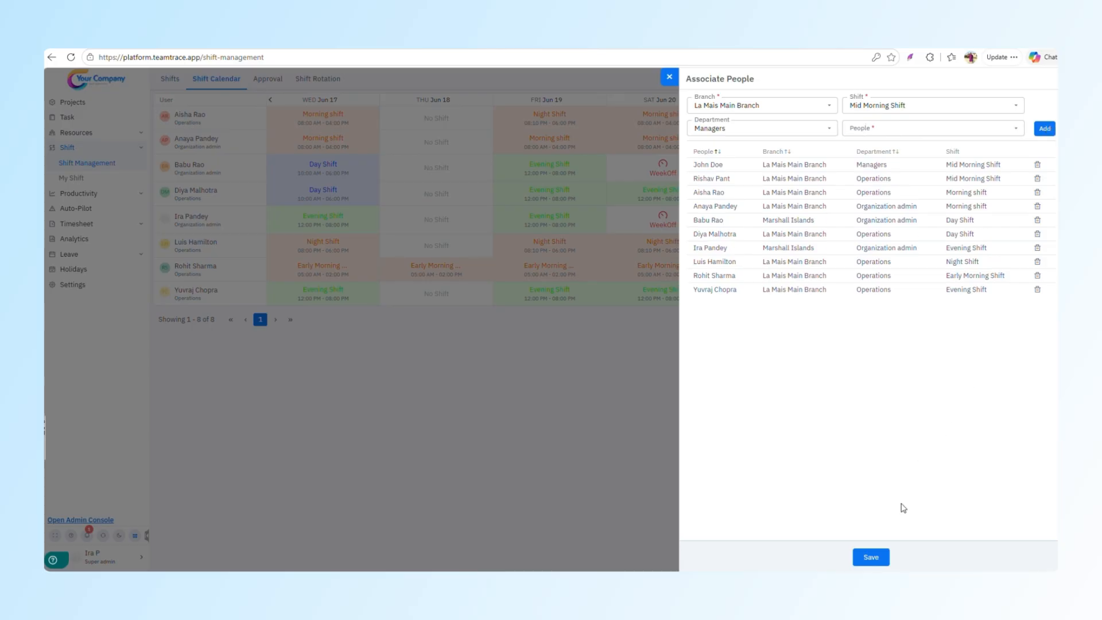
click(878, 556)
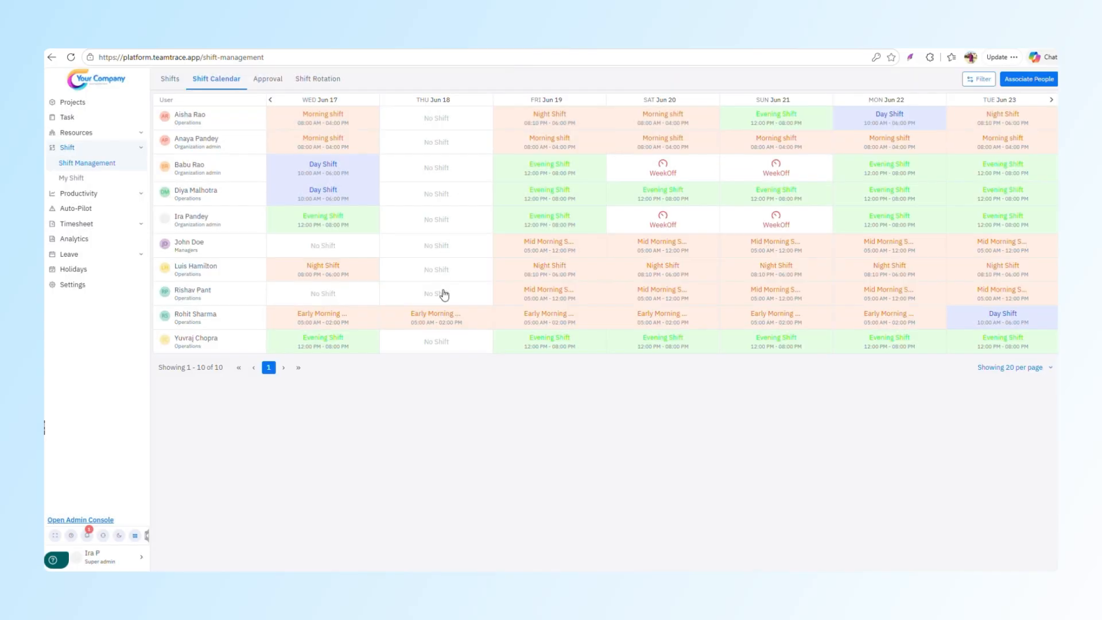
Assign the Mid Morning Shift to the newly associated Operations employee on Thu Jun 18 in the shift calendar.
click(444, 294)
scroll(410, 250, down, 2)
scroll(410, 249, up, 2)
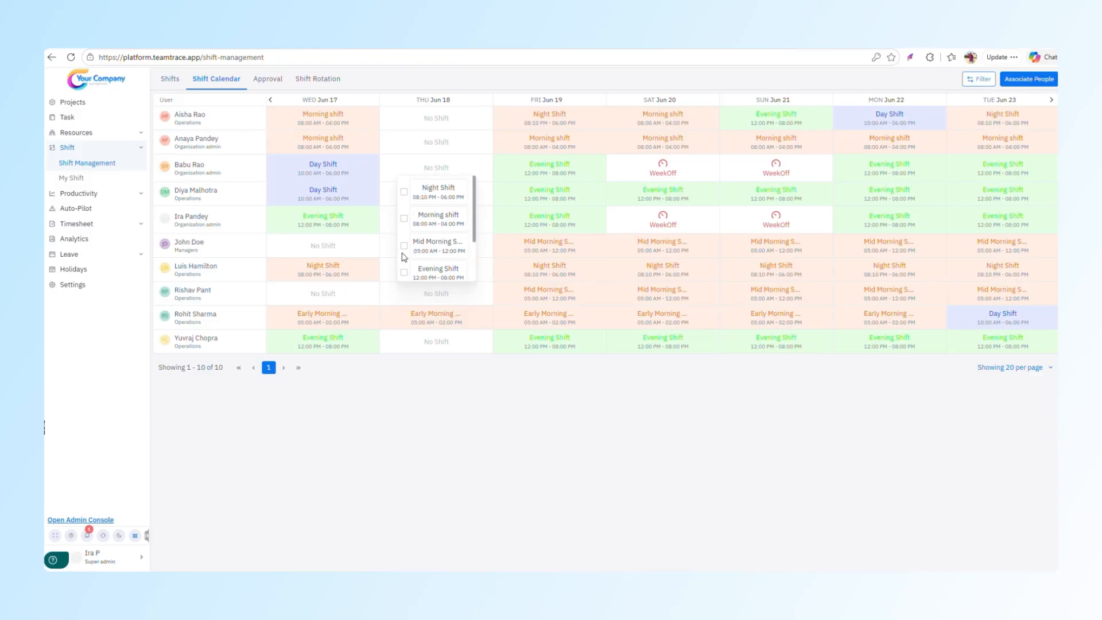
click(404, 249)
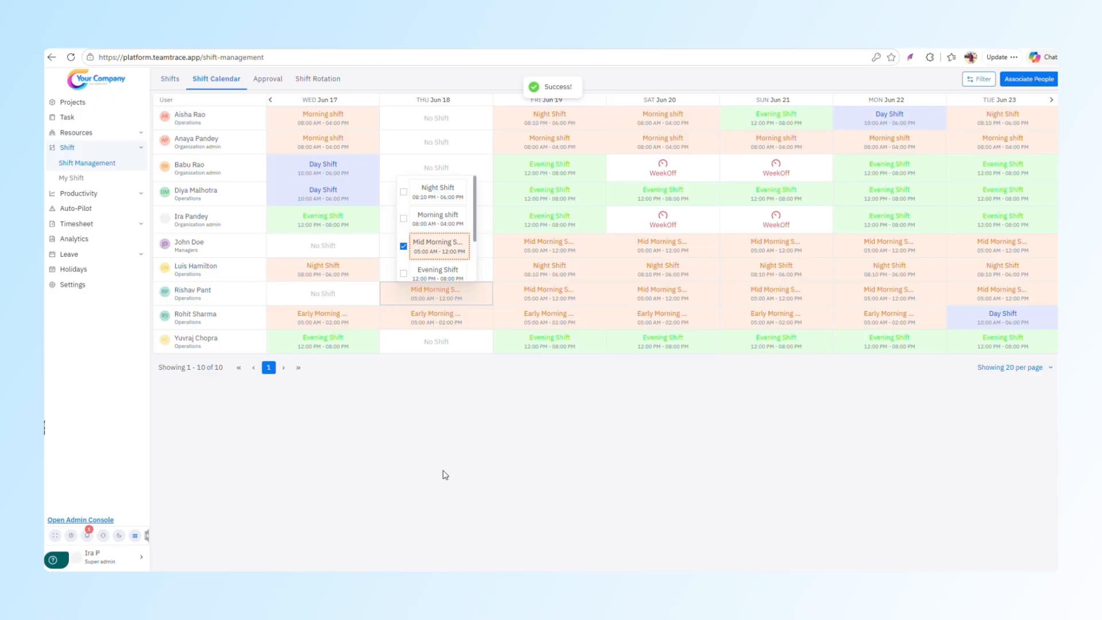
click(445, 474)
Try to assign the Mid Morning Shift to the same Operations employee on Wed Jun 17.
click(343, 296)
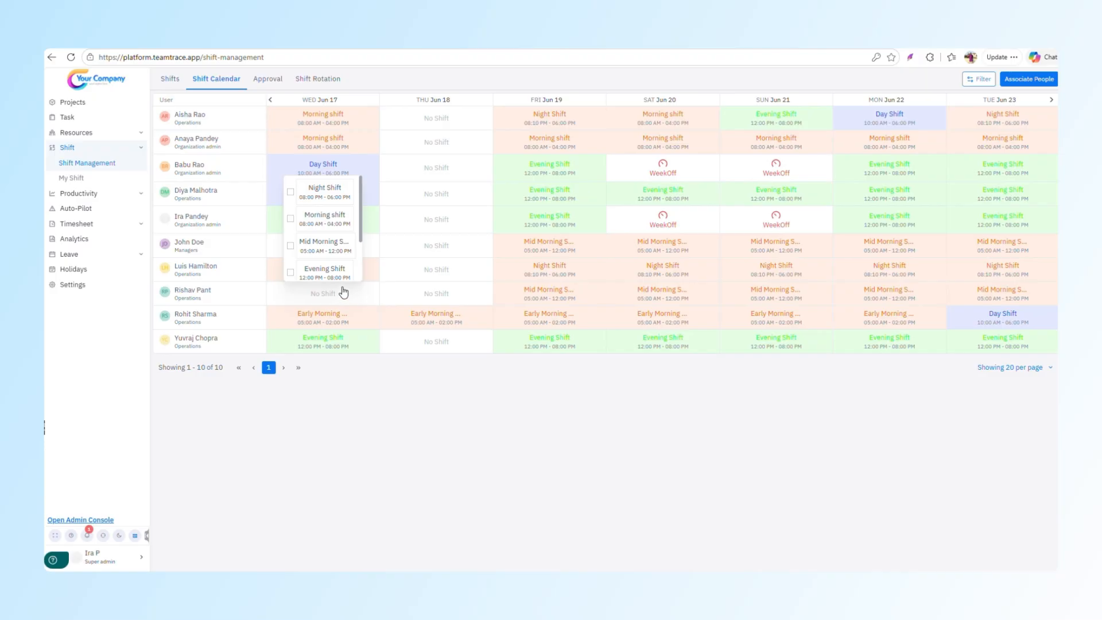
scroll(300, 221, down, 2)
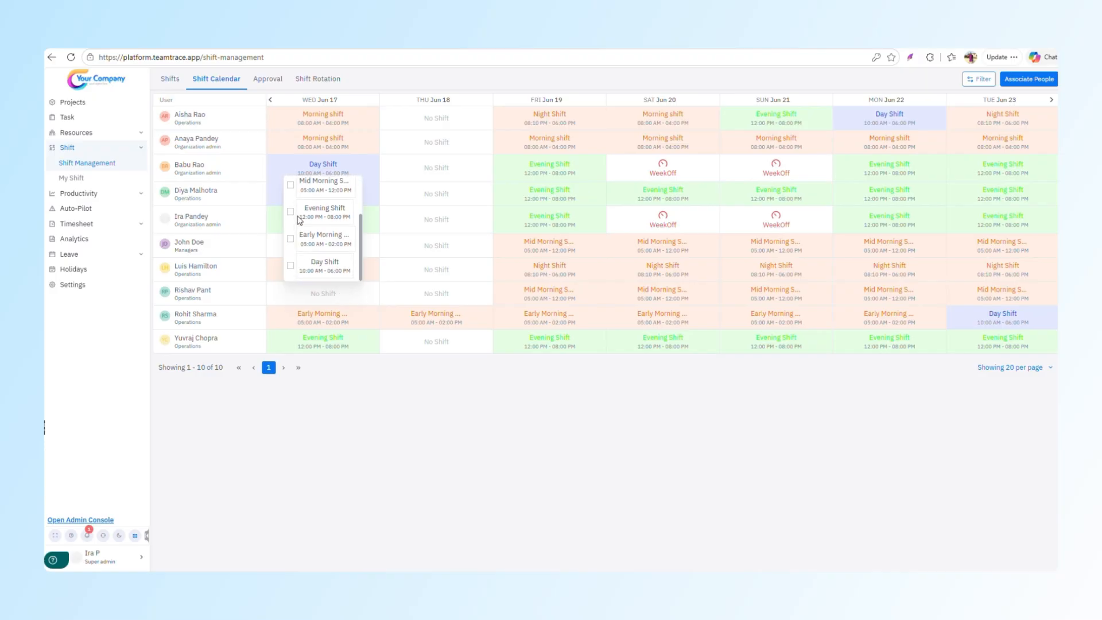
scroll(300, 221, up, 2)
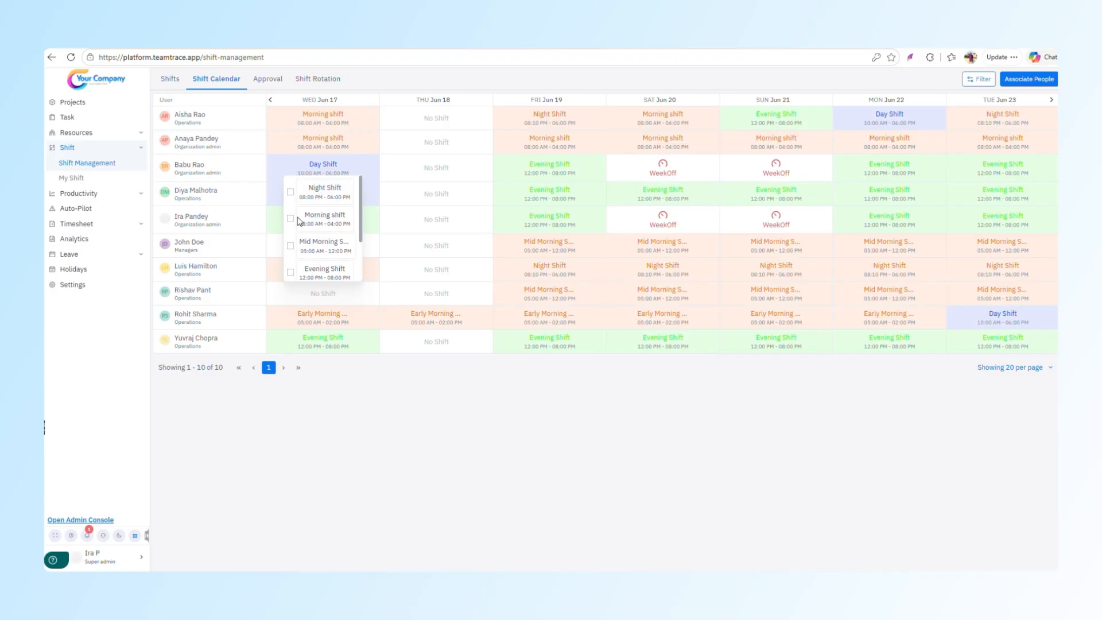
click(291, 247)
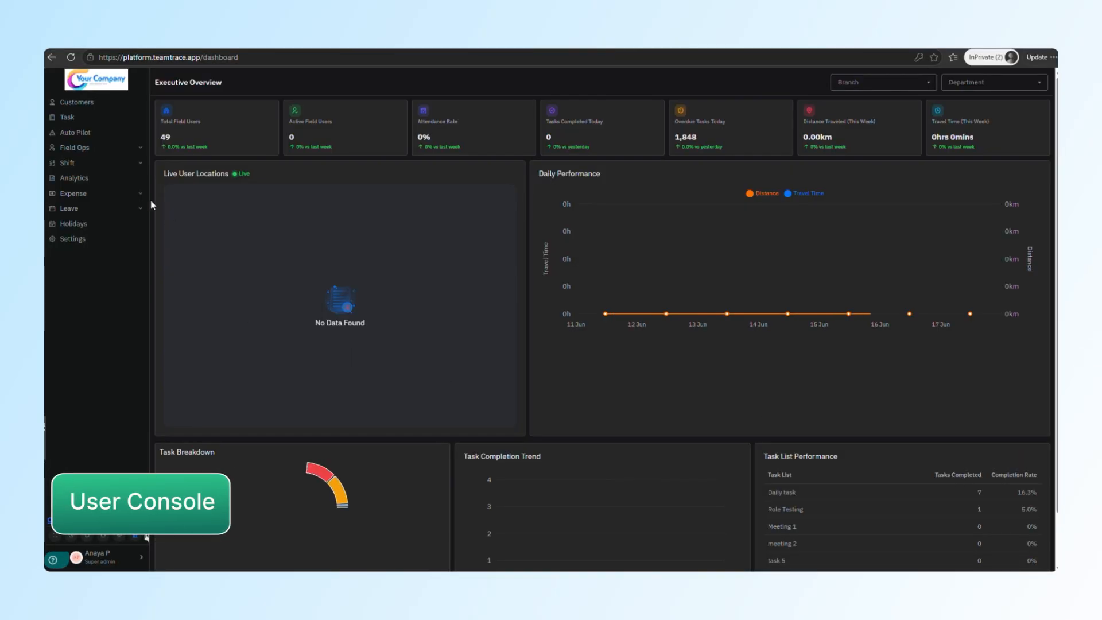
In the user console, view the employee's own assigned shift and personal shift calendar.
click(85, 163)
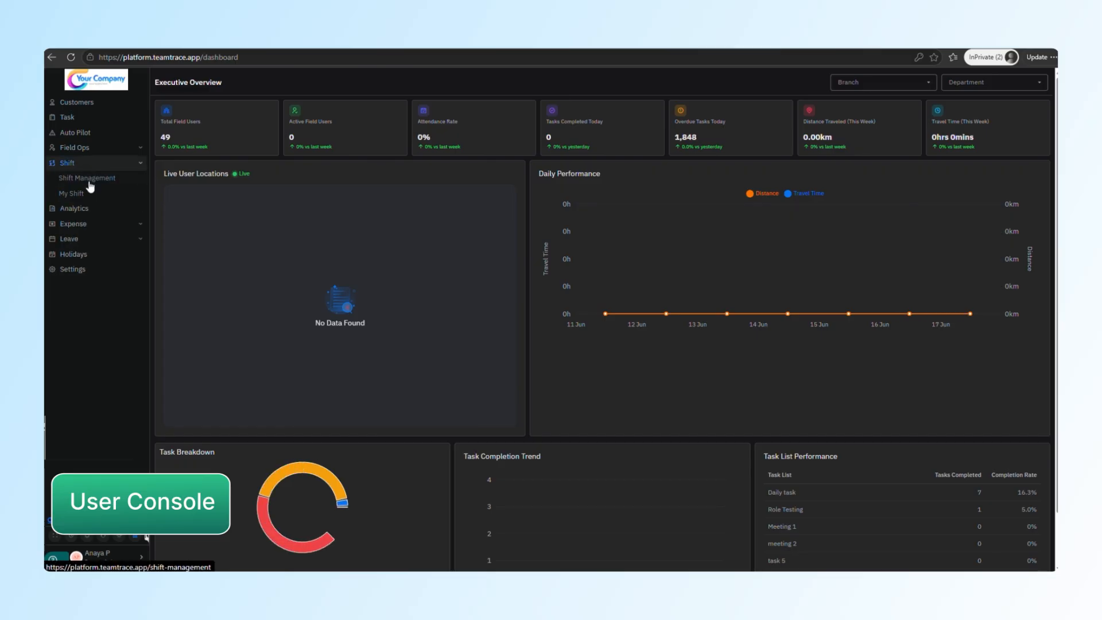
click(82, 195)
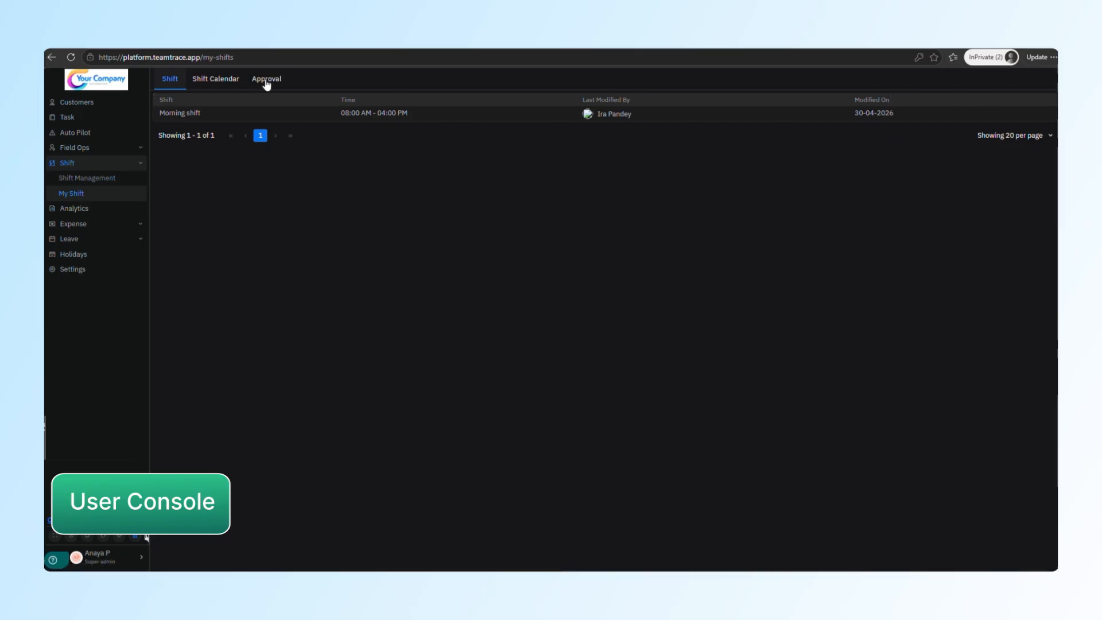
click(225, 78)
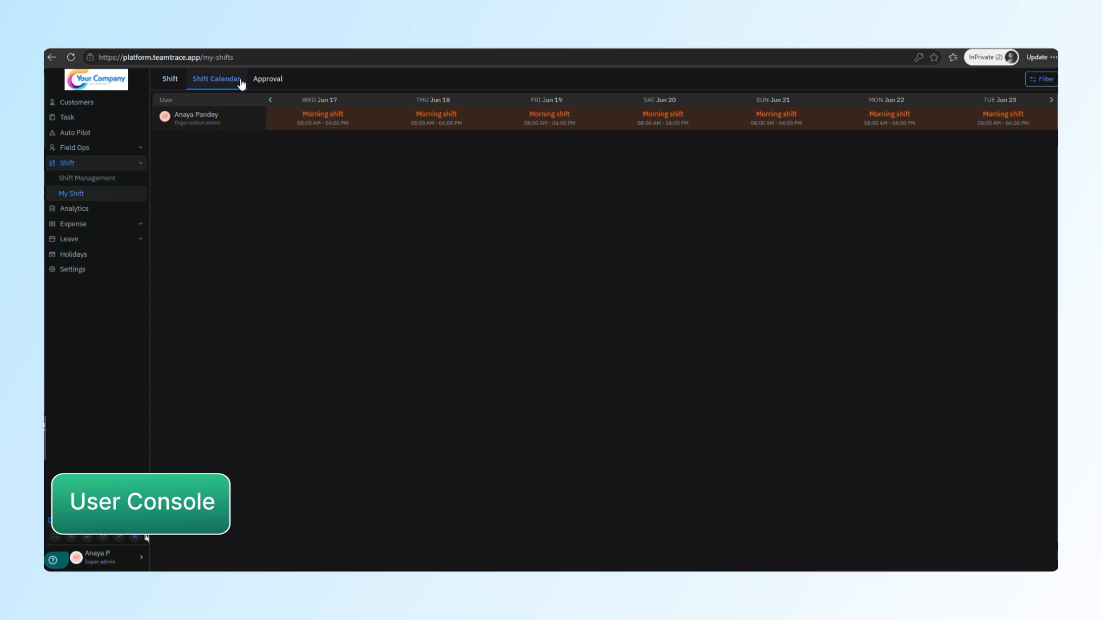
Submit a shift change request to the Mid Morning Shift for 20-06-2026 with the comment "Personal Reason".
click(267, 80)
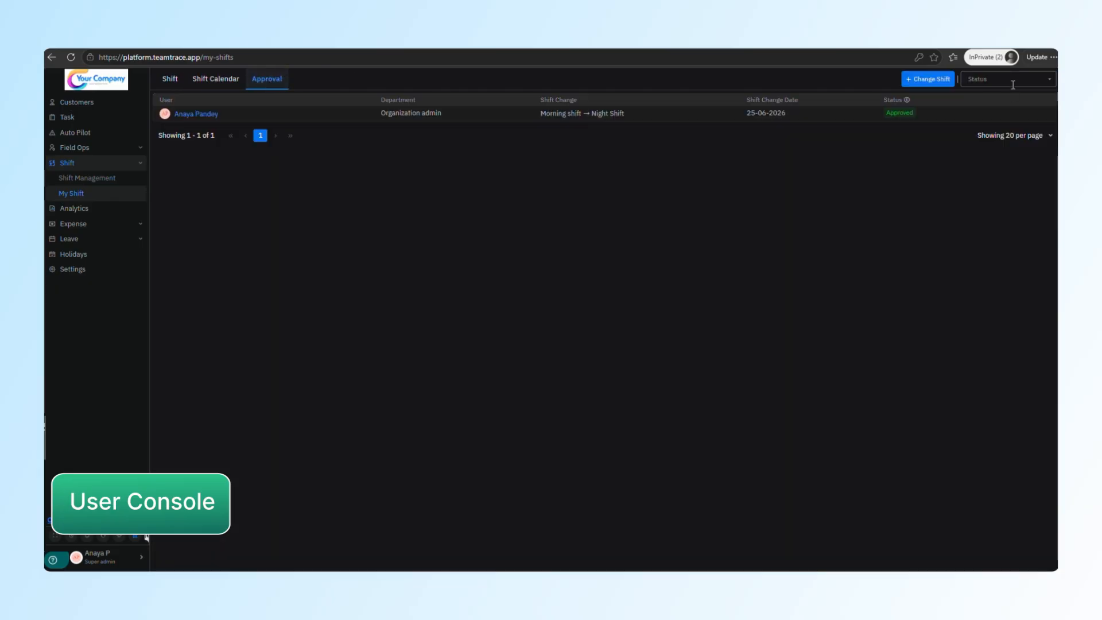
click(933, 81)
click(957, 105)
click(961, 207)
click(969, 162)
click(946, 214)
click(851, 204)
text(Personal Reason)
click(921, 557)
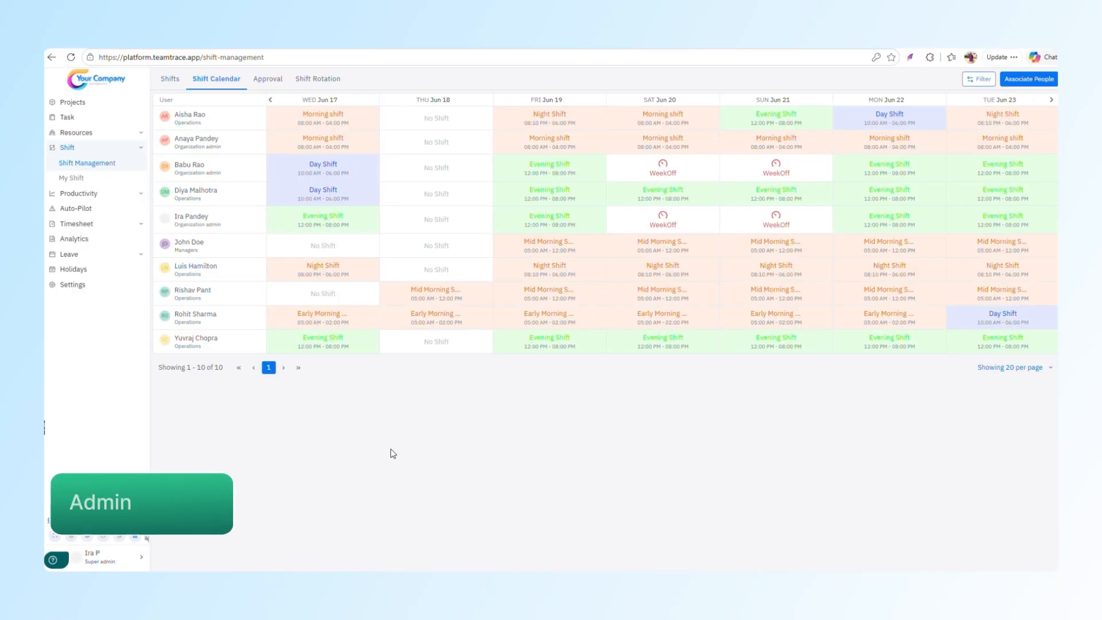
In the admin console, approve the pending change to Mid Morning Shift with the admin comment "Passed".
click(269, 79)
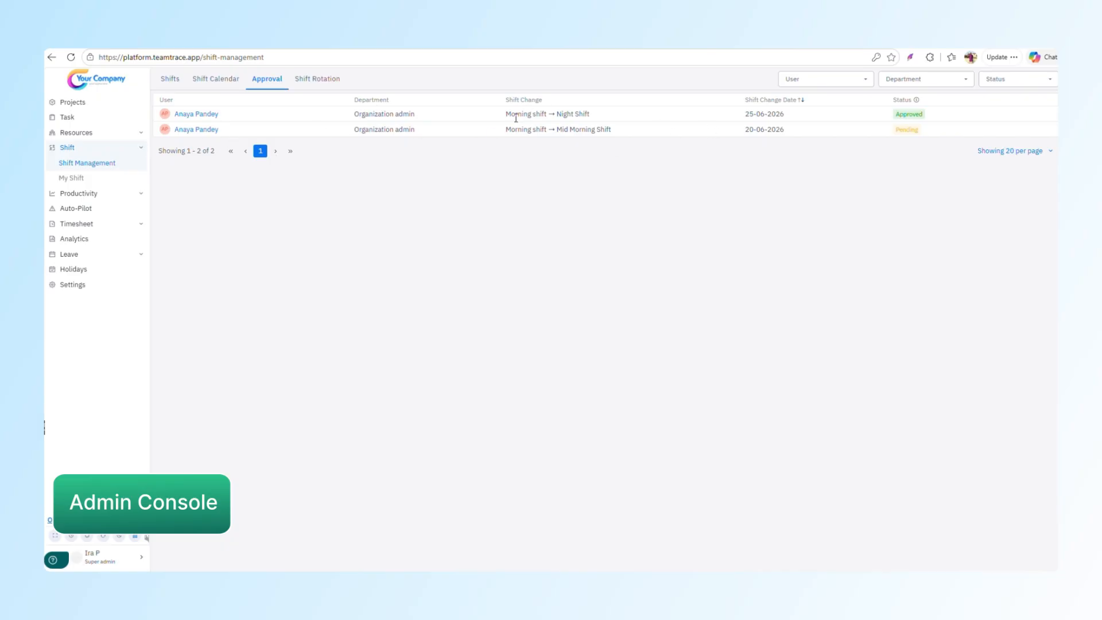
click(212, 129)
click(859, 309)
text(Passed)
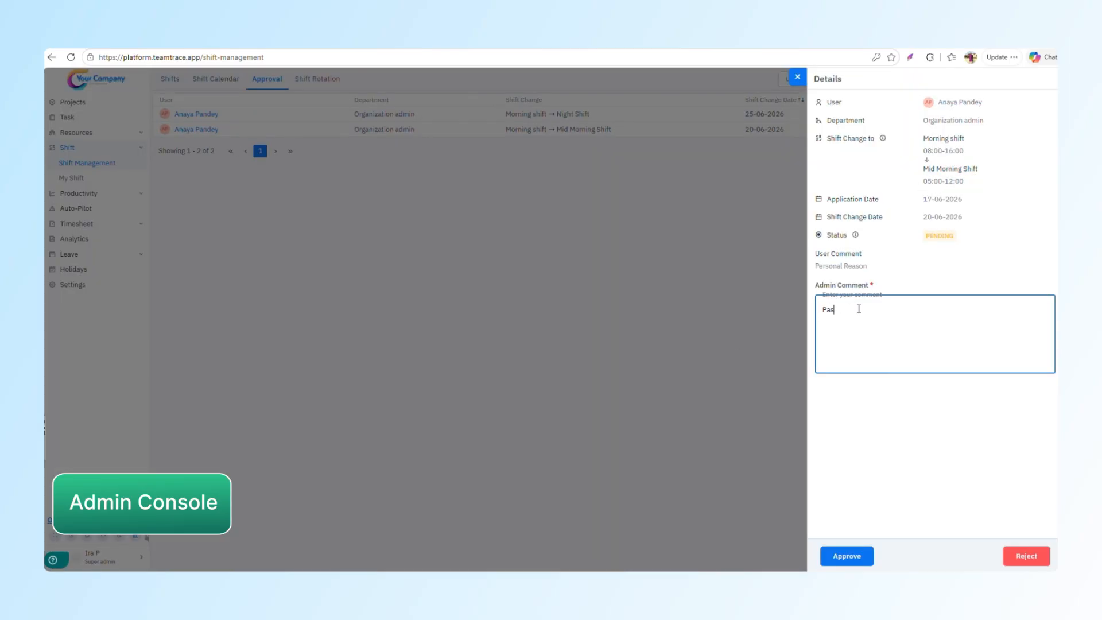
click(860, 563)
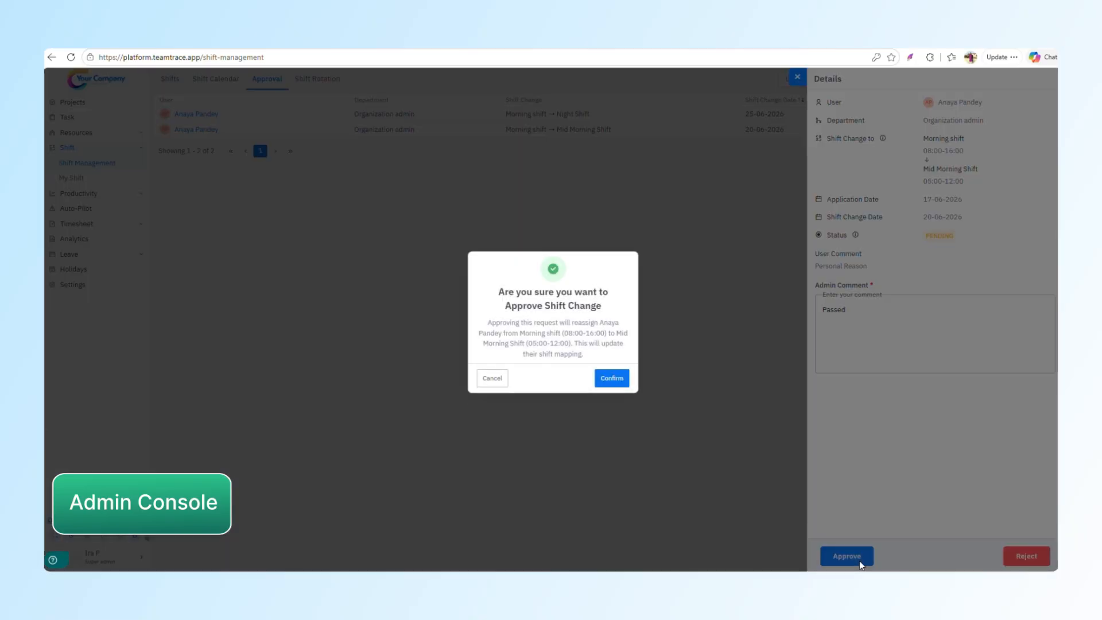
click(616, 379)
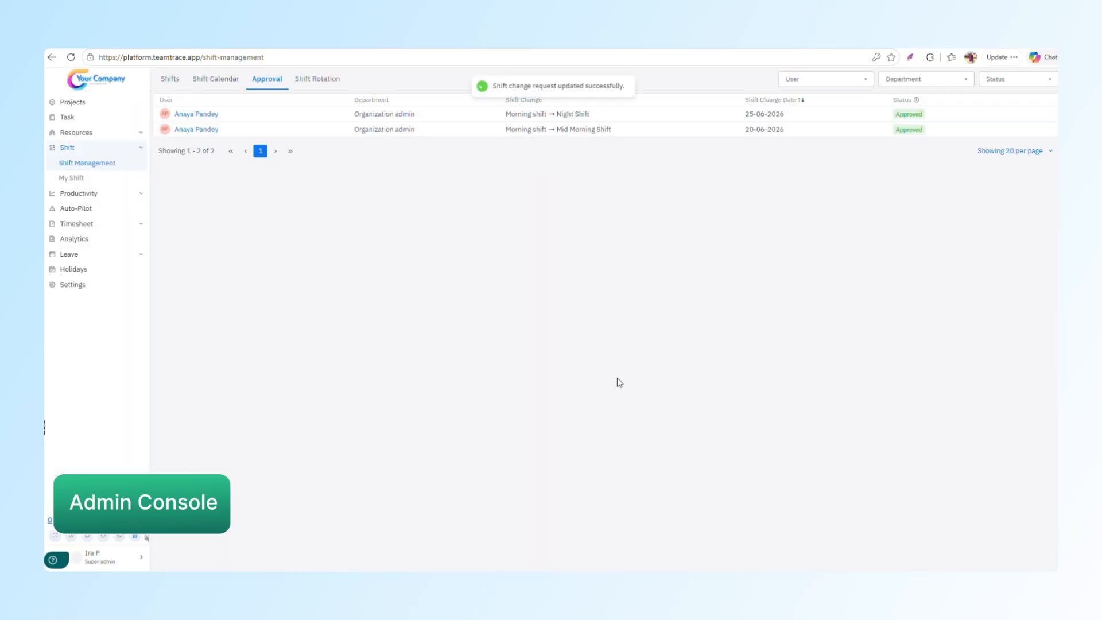
Check the approved shift change in the shift calendars of the admin console and the user console.
click(214, 87)
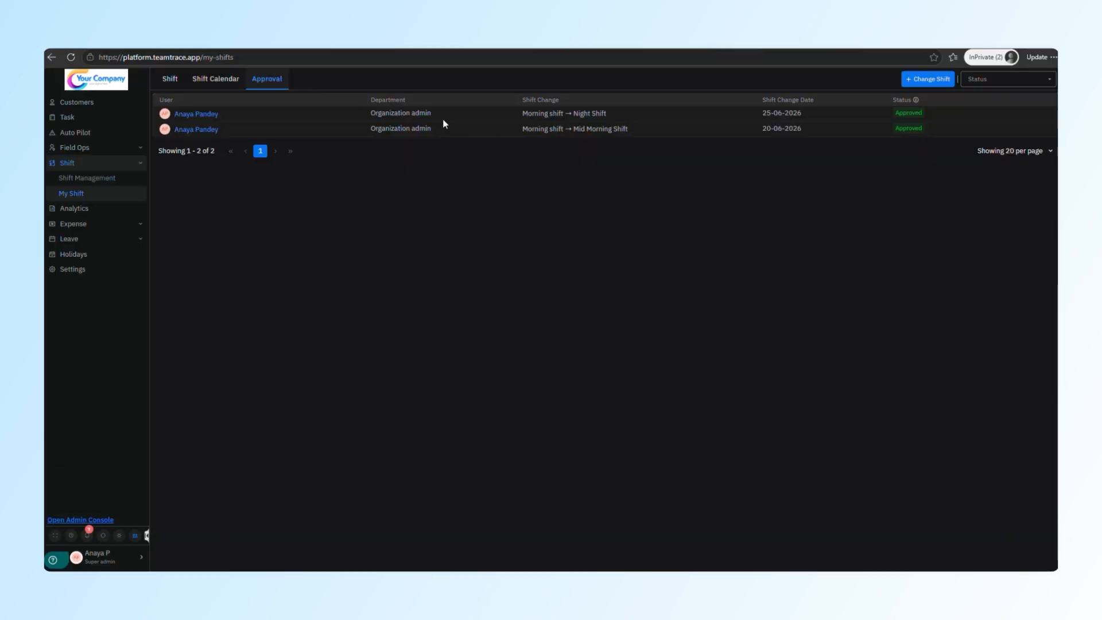
click(212, 80)
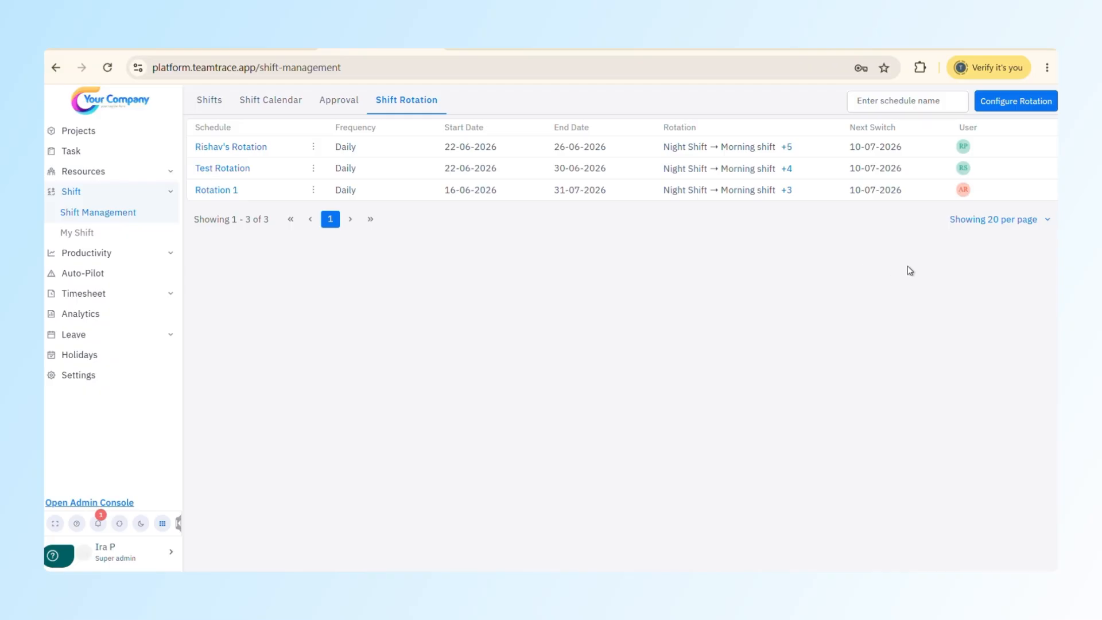
Start a new shift rotation titled "Shift 1" for Kolkata Branch and include the branch's only listed user.
click(1010, 110)
click(838, 160)
text(Shift 1)
key(Tab)
click(1043, 161)
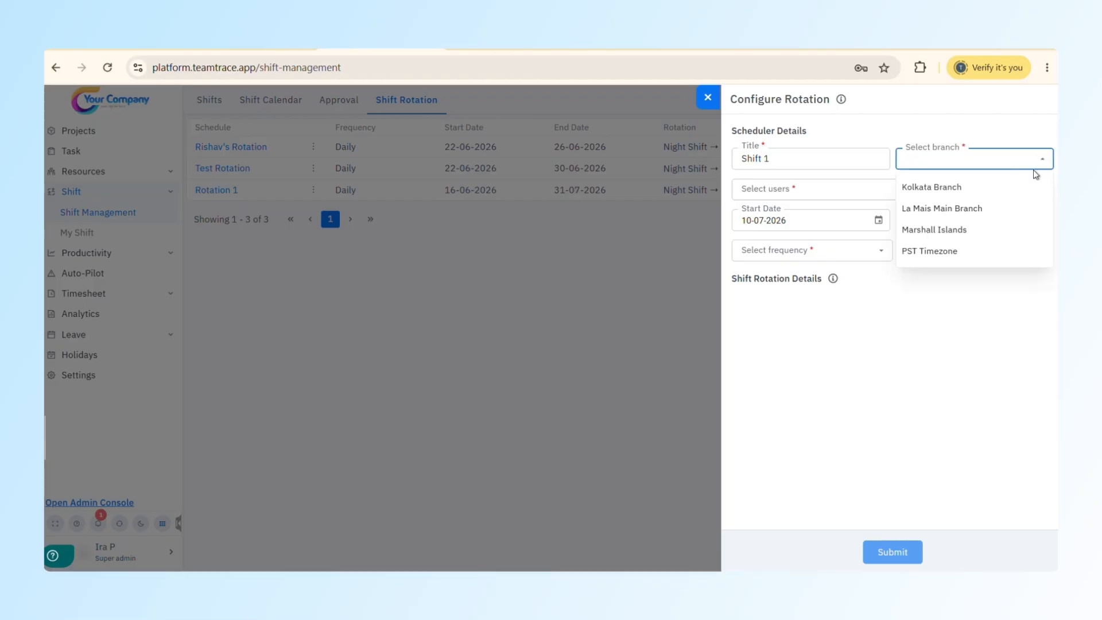
click(935, 180)
click(888, 191)
click(861, 241)
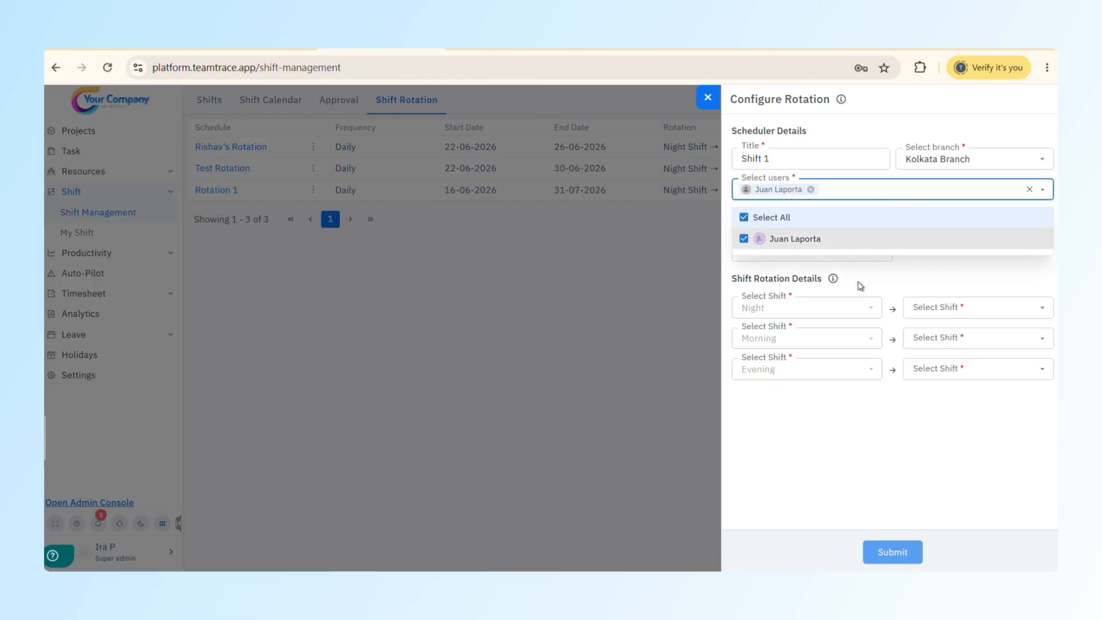
click(789, 285)
Set the rotation's end date to 17-07-2026 and its frequency to Daily.
click(1044, 223)
click(994, 370)
click(884, 251)
click(842, 280)
Map the rotation from Night to Morning, Morning to Evening and Evening to Night, and submit it.
click(1044, 315)
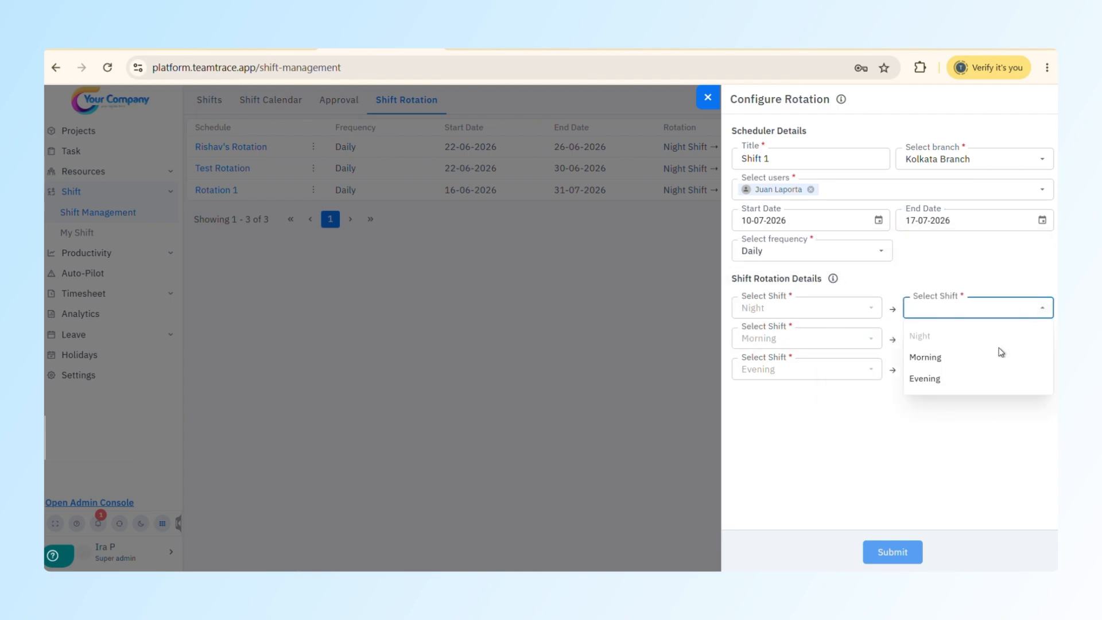
click(994, 359)
click(1041, 338)
click(930, 405)
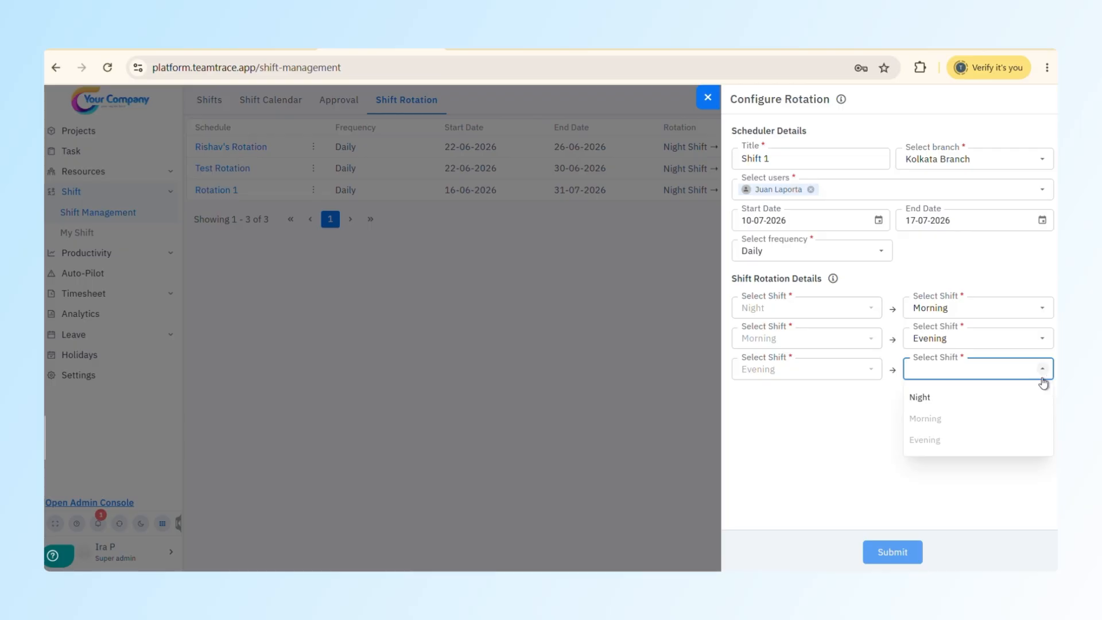
click(980, 397)
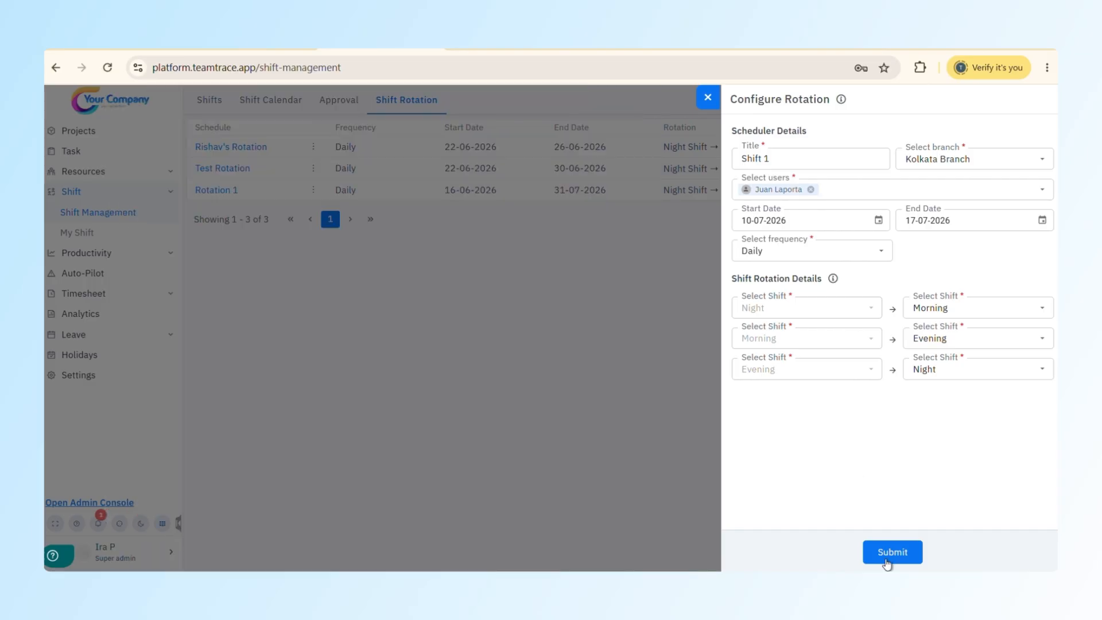
click(886, 557)
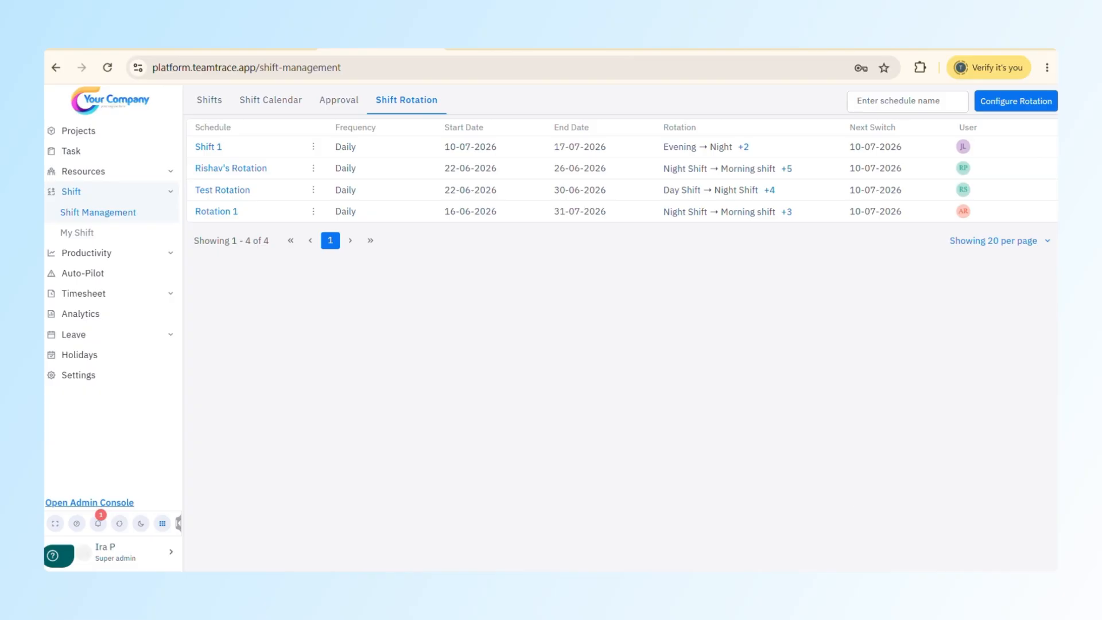
Open the shift calendar to review the rotated shifts of the Kolkata Branch user.
click(279, 103)
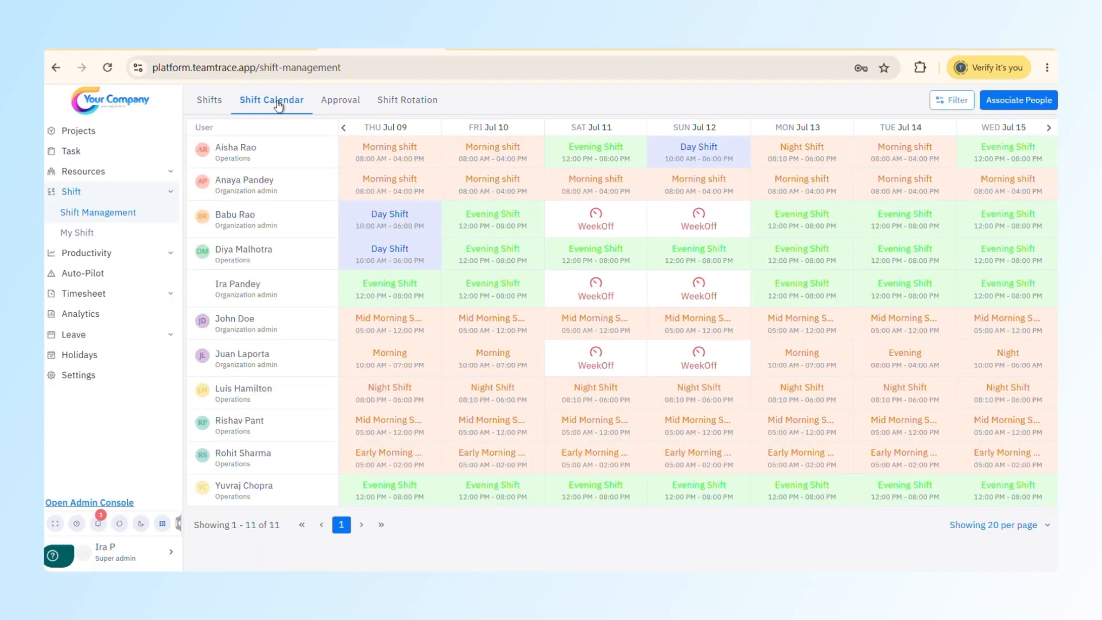